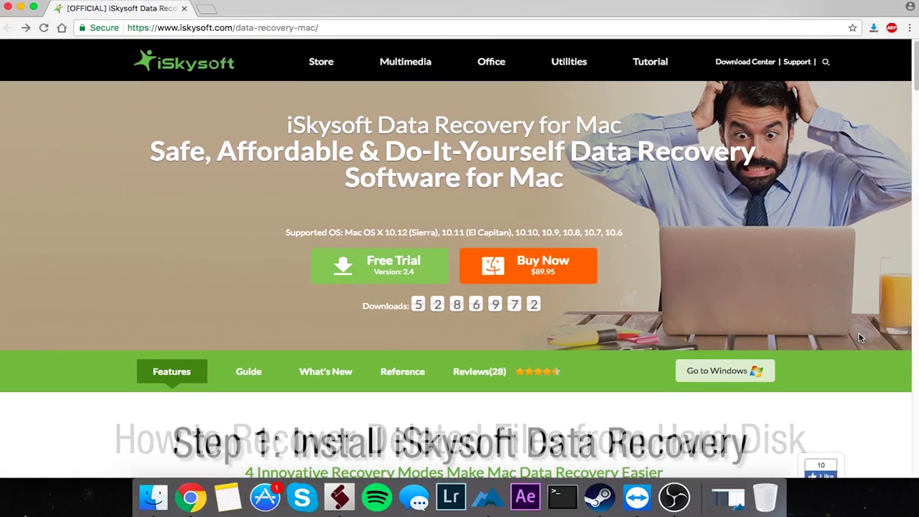
Step: Download the iSkysoft Data Recovery for Mac free trial .dmg installer from its product page
{"action": "left_click_drag", "start_coordinate": [375, 27], "coordinate": [125, 29]}
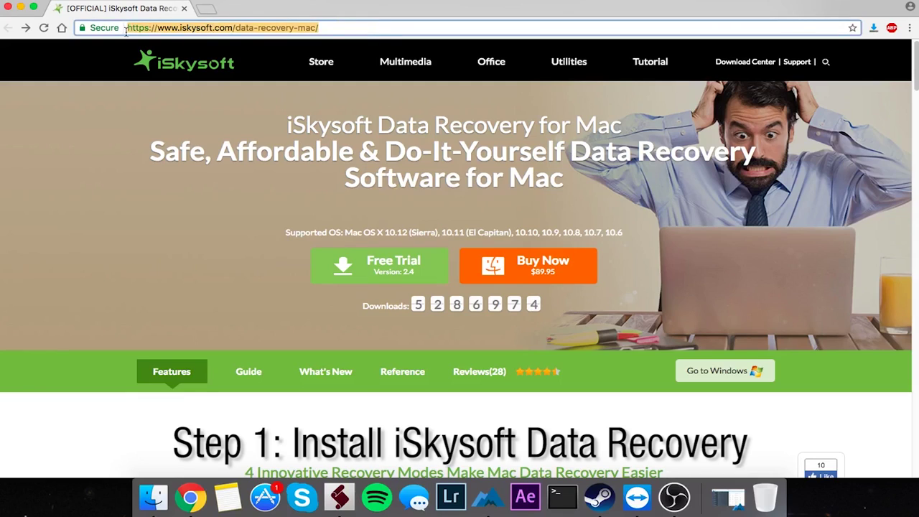
{"action": "left_click", "coordinate": [241, 185]}
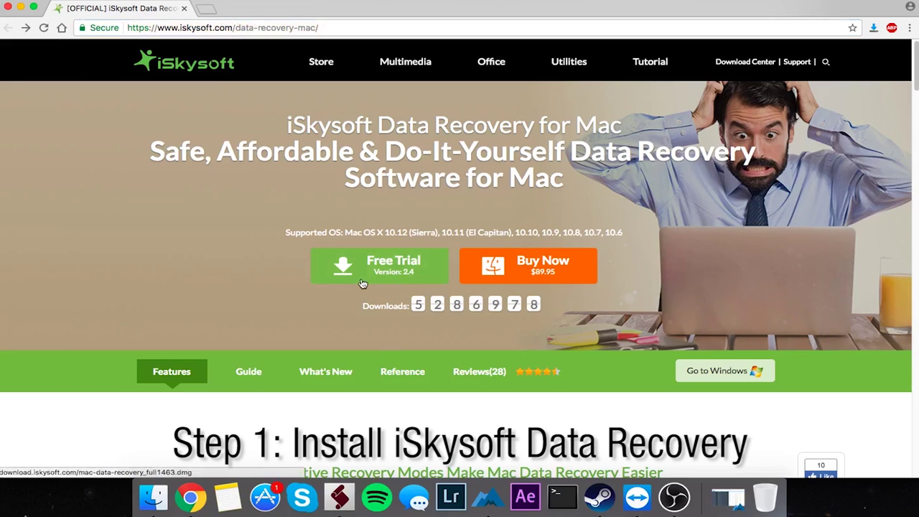
{"action": "scroll", "coordinate": [363, 284], "scroll_direction": "down", "scroll_amount": 10}
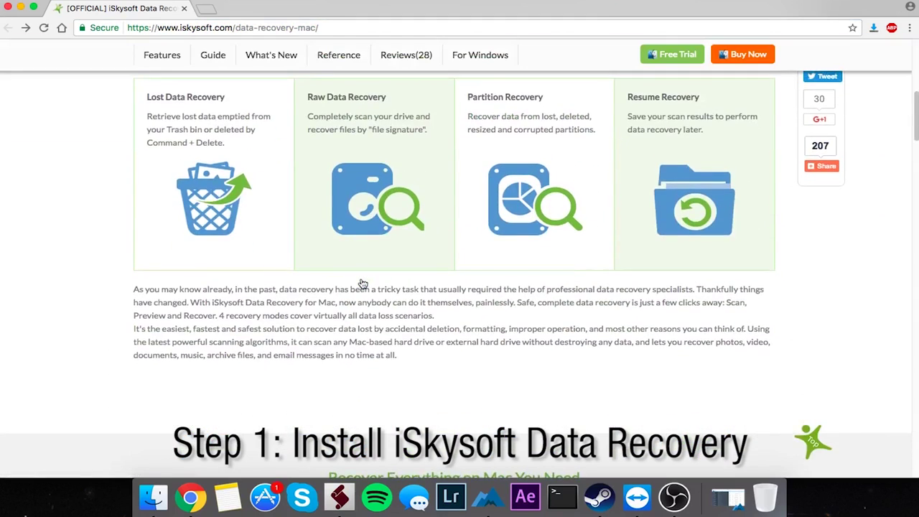
{"action": "scroll", "coordinate": [363, 284], "scroll_direction": "up", "scroll_amount": 10}
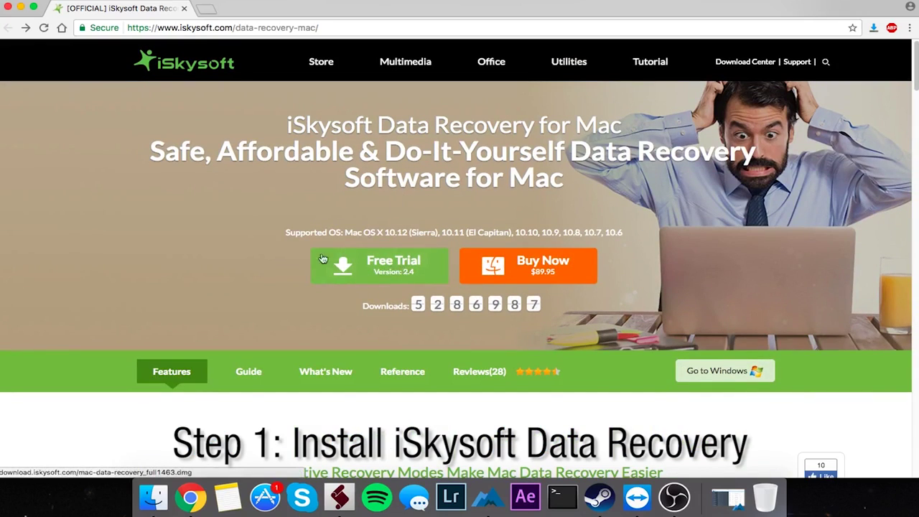
{"action": "left_click", "coordinate": [371, 270]}
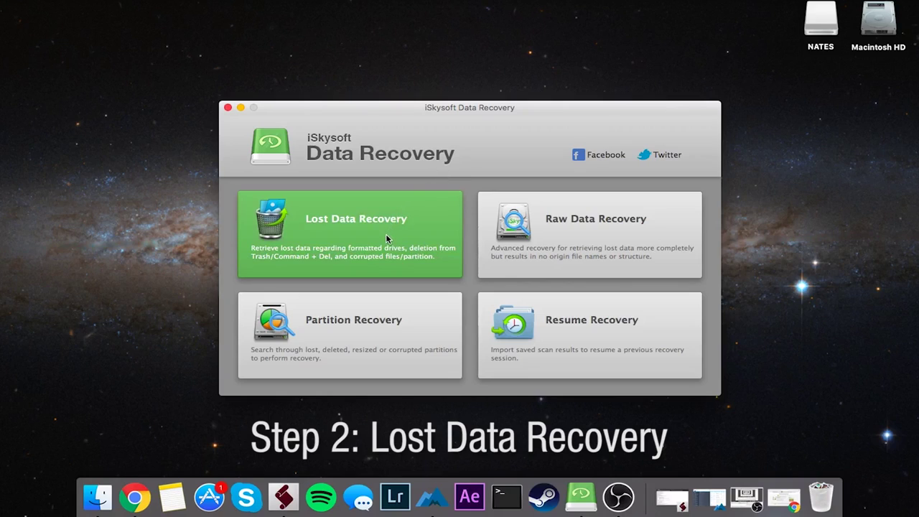
Step: Choose Lost Data Recovery, refresh the drive list and select Macintosh HD
{"action": "left_click", "coordinate": [385, 235]}
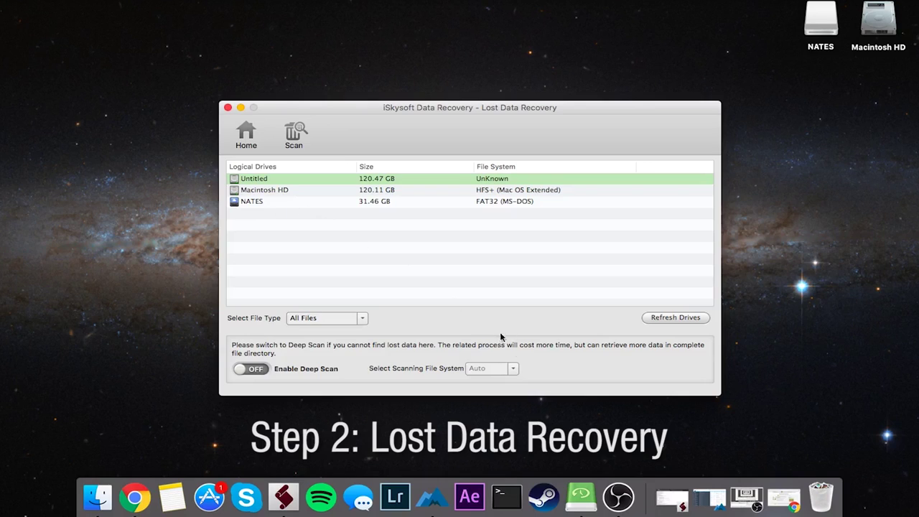
{"action": "left_click", "coordinate": [658, 317]}
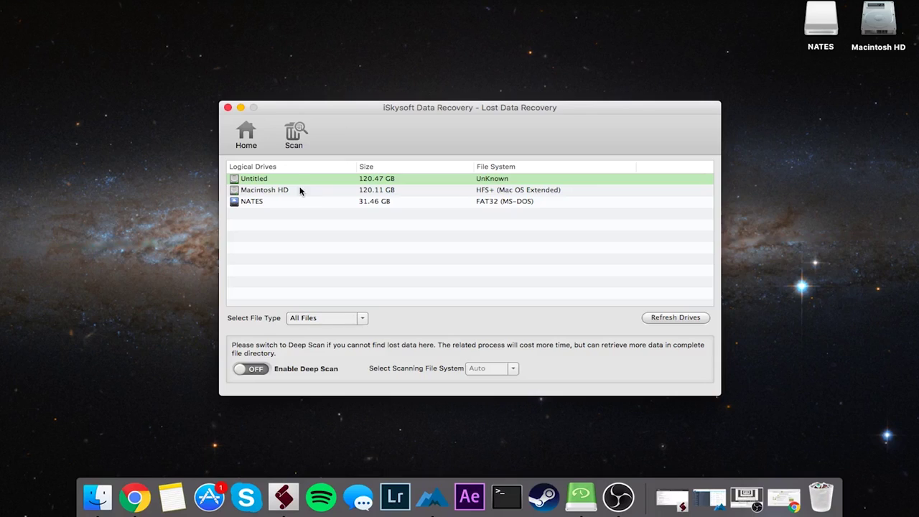
{"action": "left_click", "coordinate": [259, 191]}
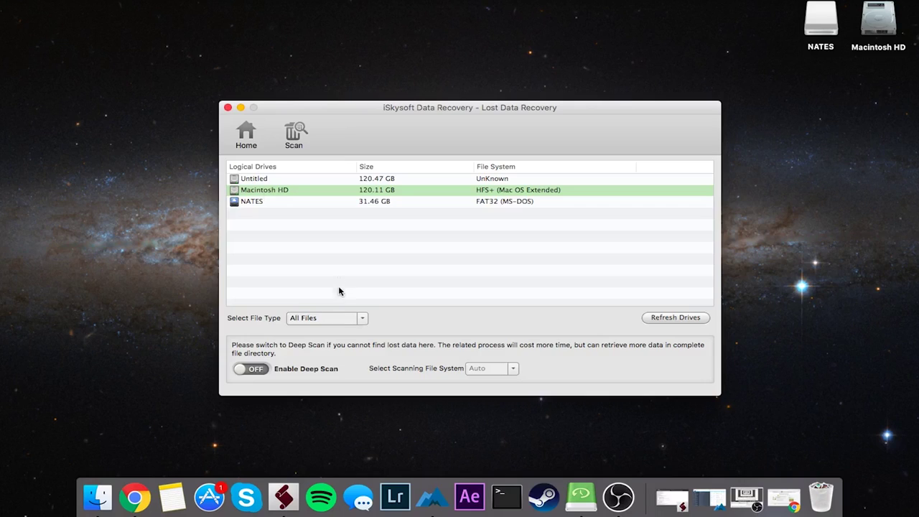
Step: Keep File Type on All Files, turn Enable Deep Scan on, and scan Macintosh HD
{"action": "left_click", "coordinate": [362, 319]}
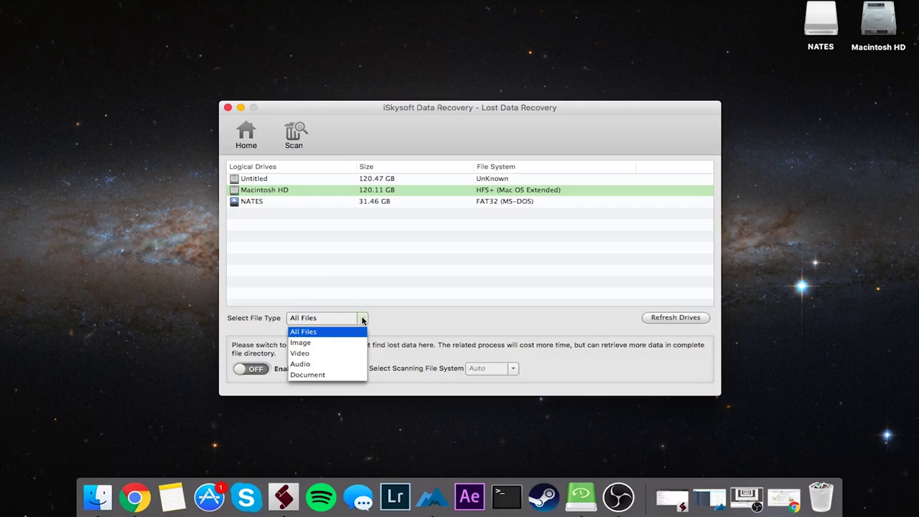
{"action": "left_click", "coordinate": [298, 332]}
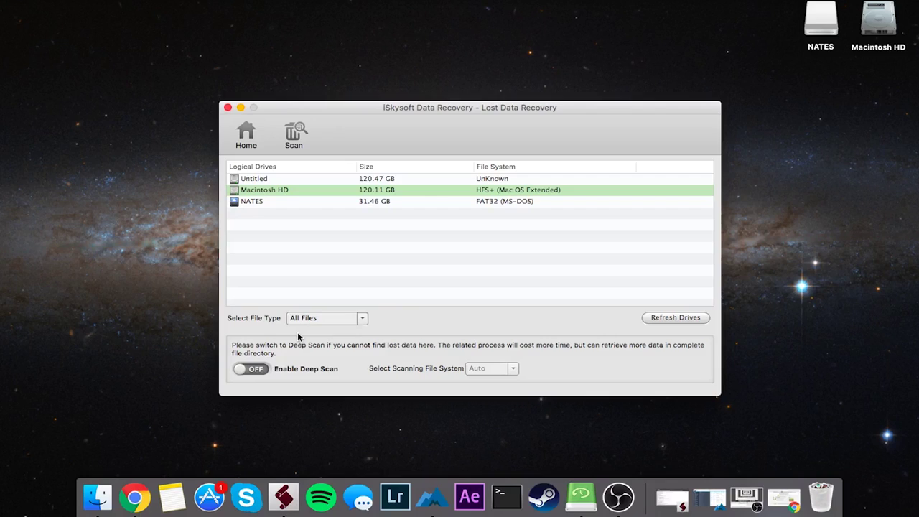
{"action": "left_click", "coordinate": [262, 369]}
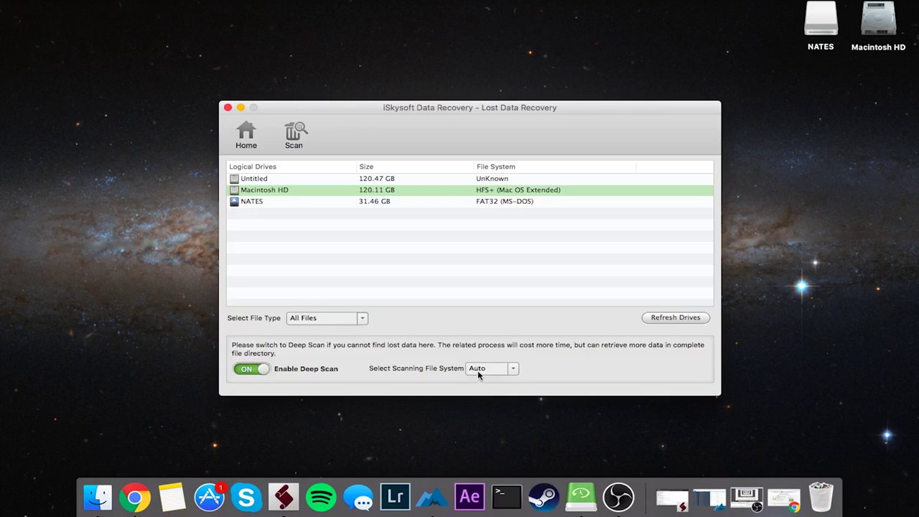
{"action": "left_click", "coordinate": [512, 369]}
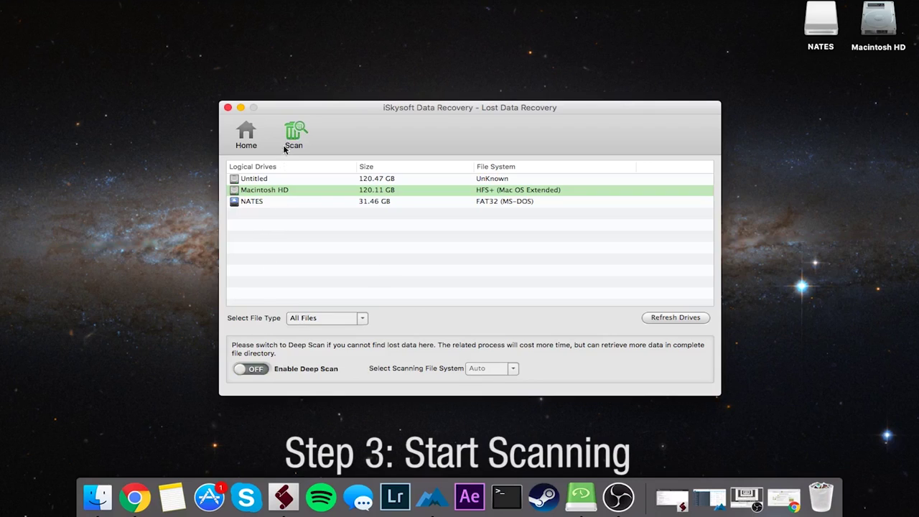
{"action": "left_click", "coordinate": [292, 137]}
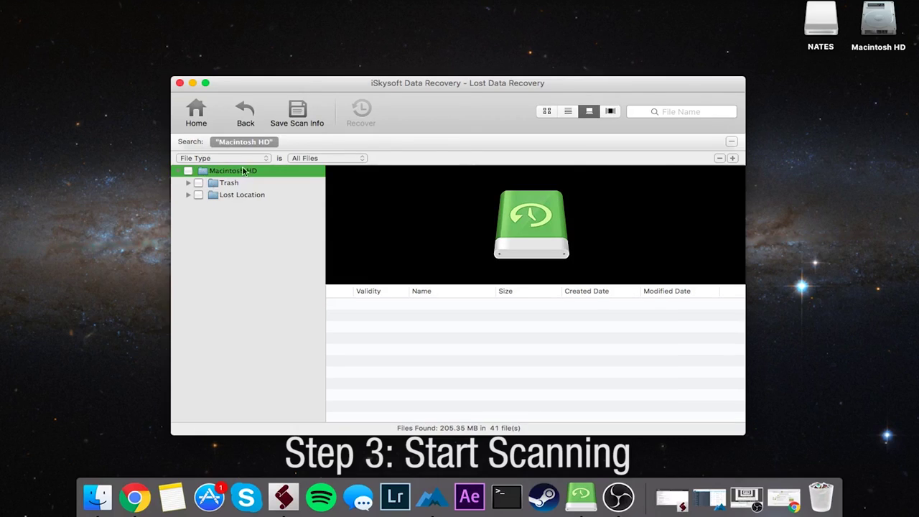
Step: Browse the Trash and Lost Location result folders, ending back on Trash
{"action": "left_click", "coordinate": [228, 186]}
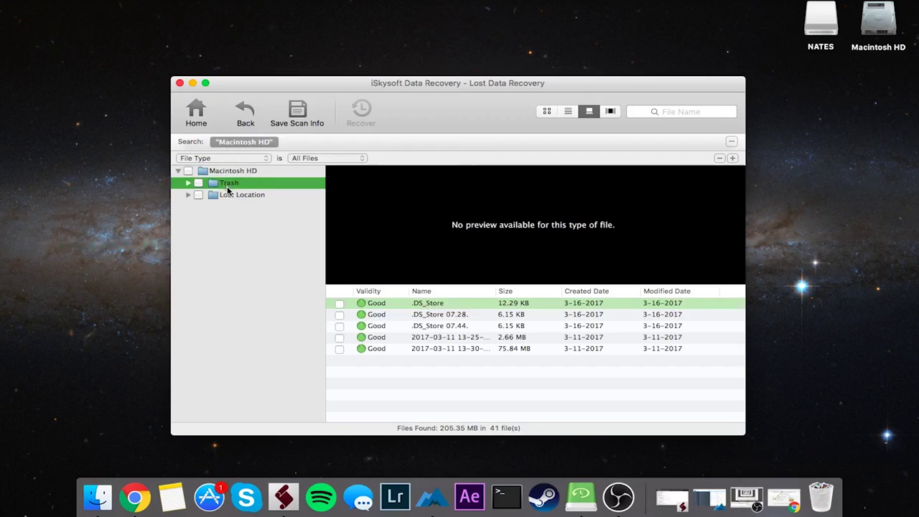
{"action": "left_click", "coordinate": [228, 197]}
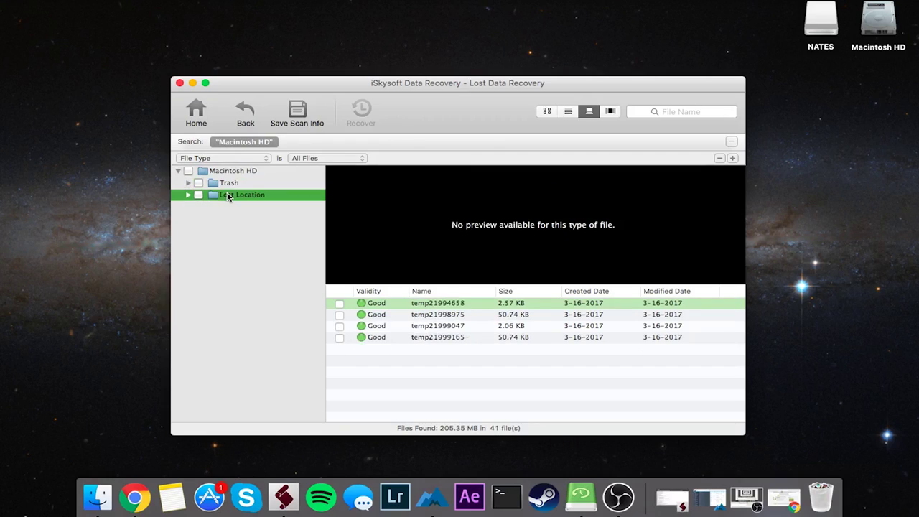
{"action": "left_click", "coordinate": [228, 182]}
{"action": "left_click", "coordinate": [370, 350]}
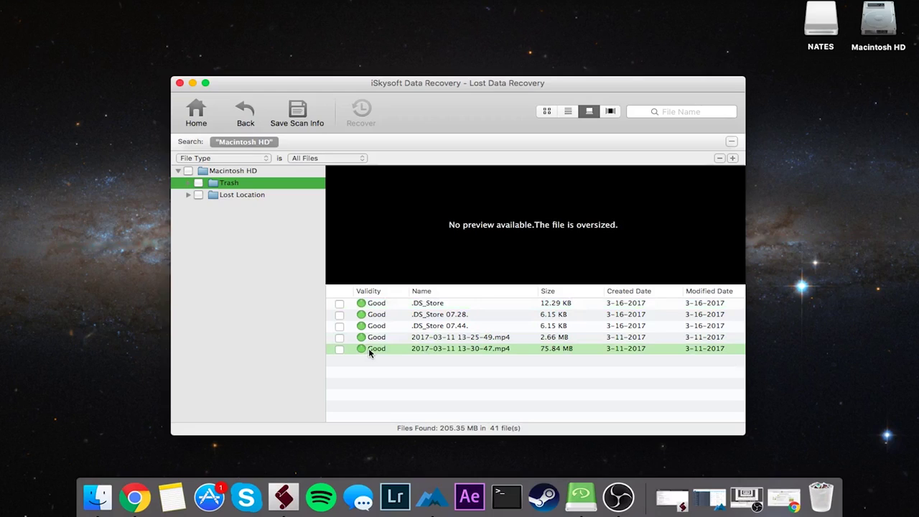
Step: Check the File Type filter options, leaving the filter on All Files
{"action": "left_click", "coordinate": [250, 158]}
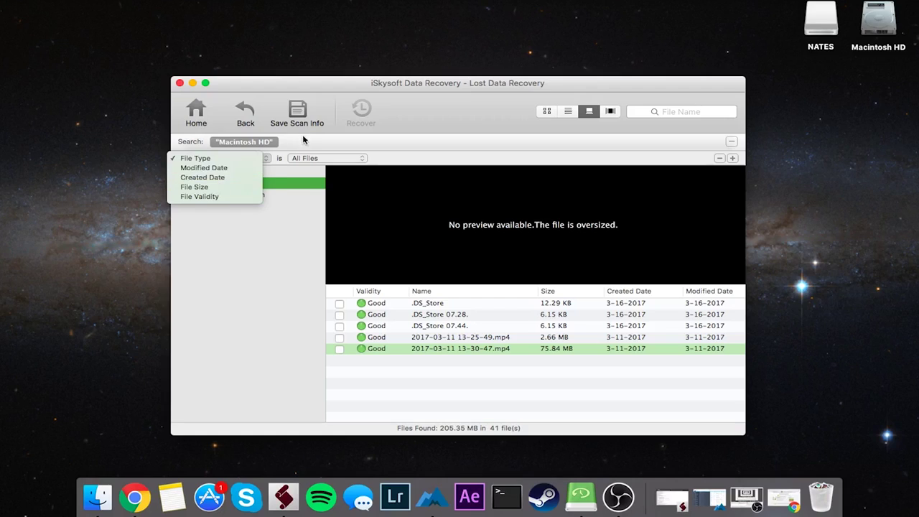
{"action": "left_click", "coordinate": [303, 159]}
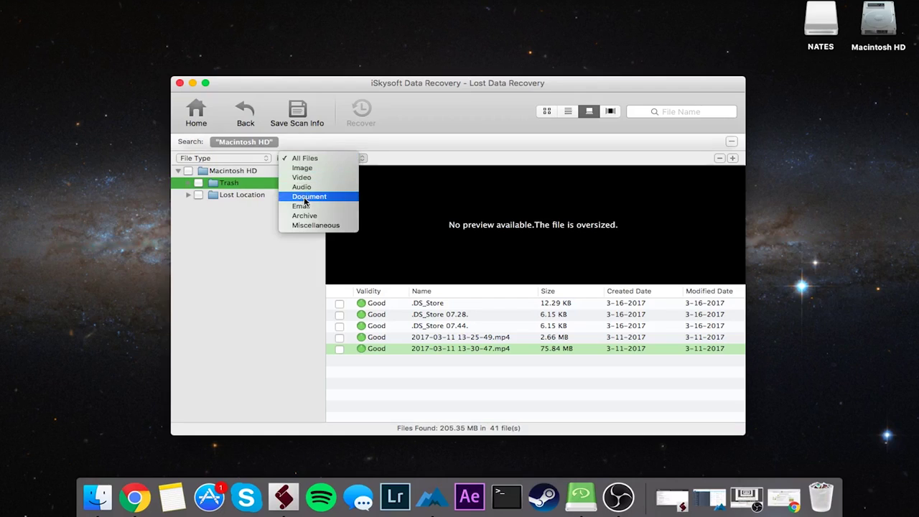
{"action": "left_click", "coordinate": [422, 398]}
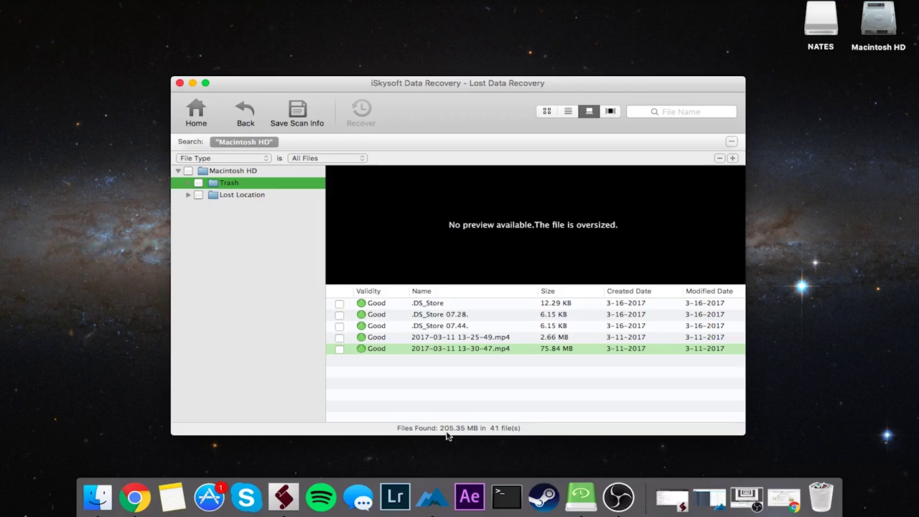
{"action": "left_click", "coordinate": [341, 341]}
{"action": "left_click", "coordinate": [340, 337]}
{"action": "left_click", "coordinate": [331, 279]}
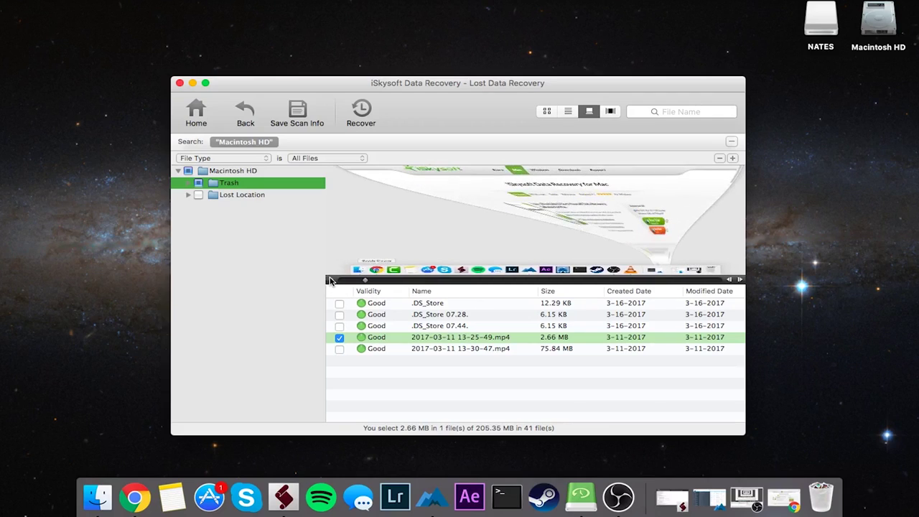
{"action": "left_click", "coordinate": [339, 349]}
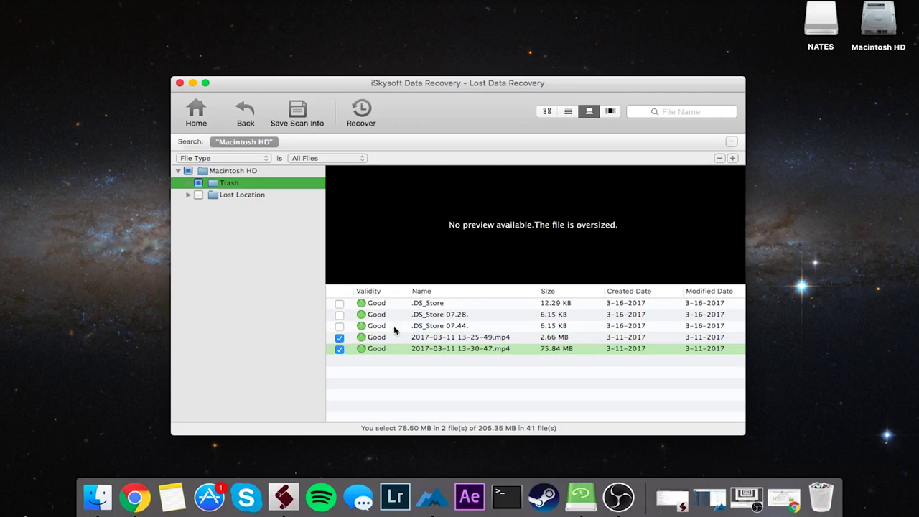
Step: Recover the two marked videos into the backup folder on the NATES drive
{"action": "left_click", "coordinate": [347, 117]}
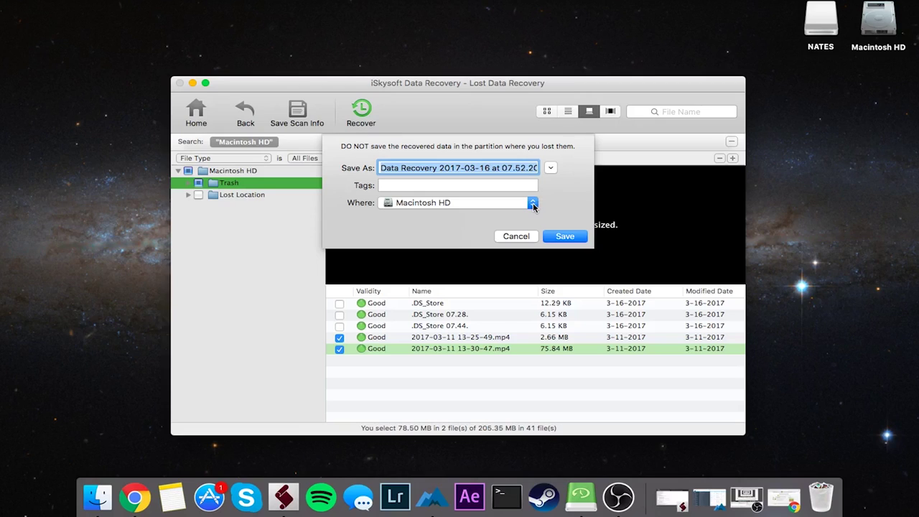
{"action": "left_click", "coordinate": [532, 202]}
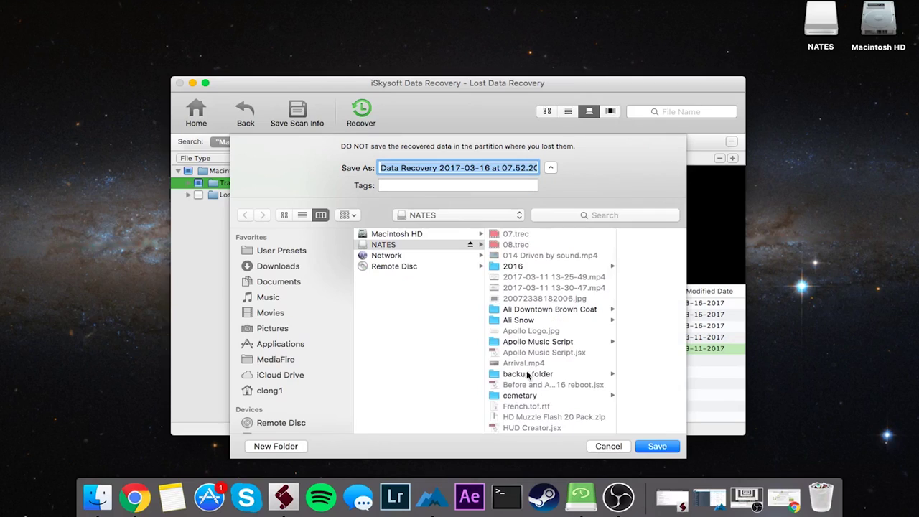
{"action": "left_click", "coordinate": [524, 376]}
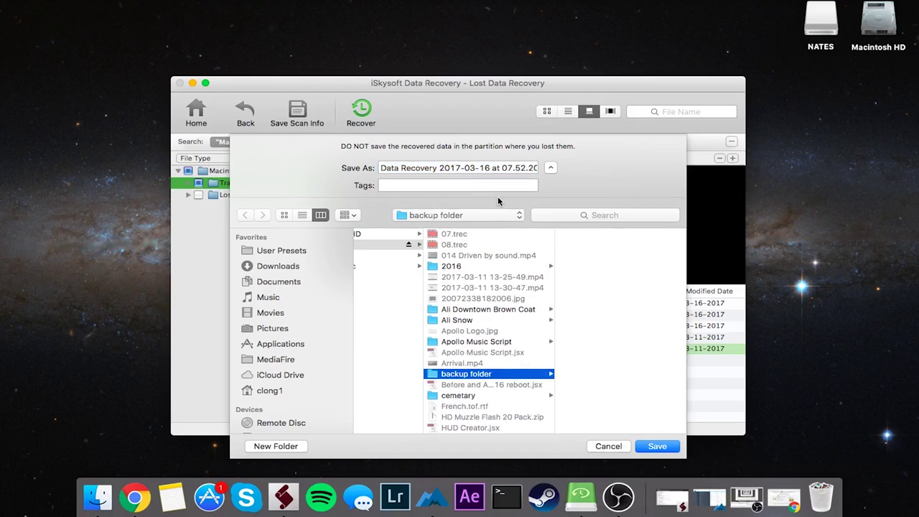
{"action": "left_click", "coordinate": [666, 450]}
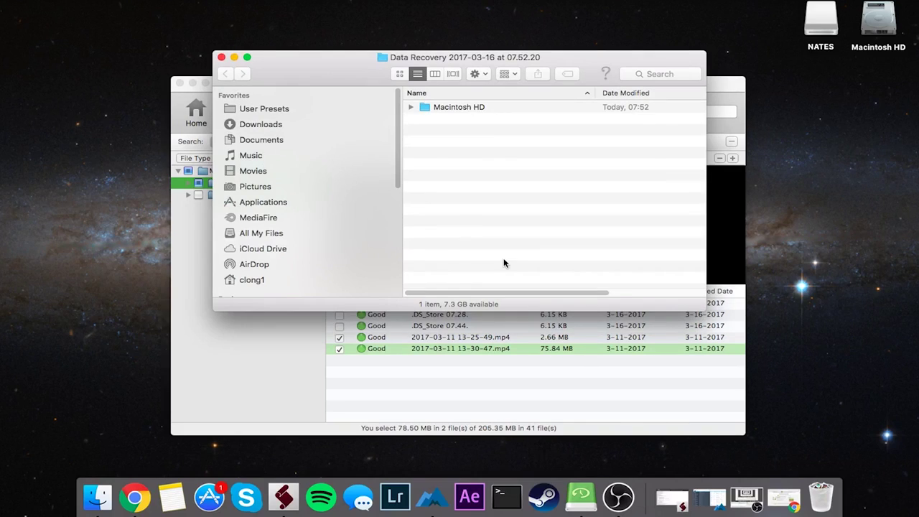
Step: Expand Macintosh HD › Trash in the recovered folder and select both mp4 videos
{"action": "left_click", "coordinate": [410, 107]}
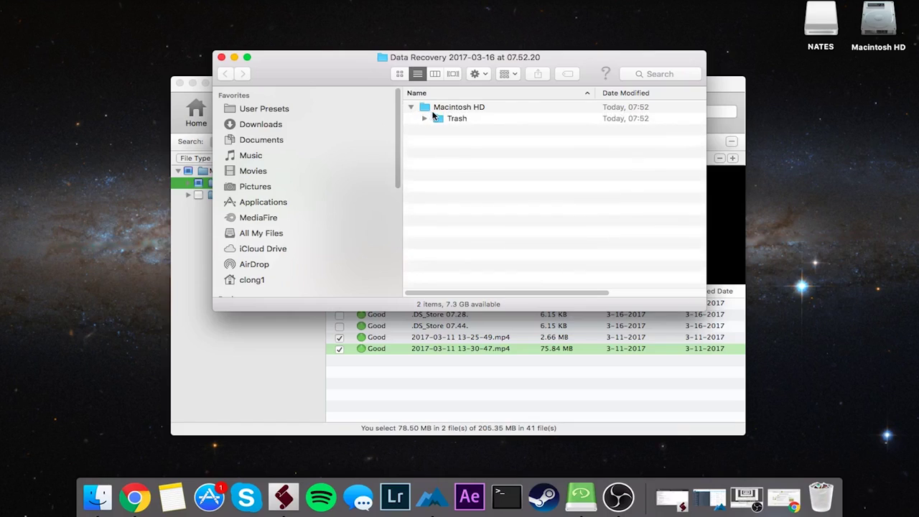
{"action": "left_click", "coordinate": [424, 118]}
{"action": "left_click", "coordinate": [478, 130]}
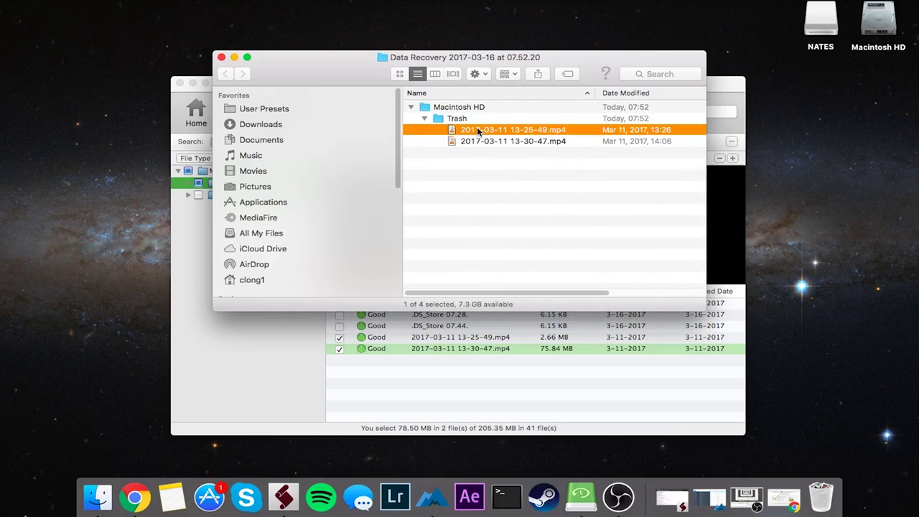
{"action": "left_click", "coordinate": [472, 142]}
{"action": "left_click", "coordinate": [471, 129]}
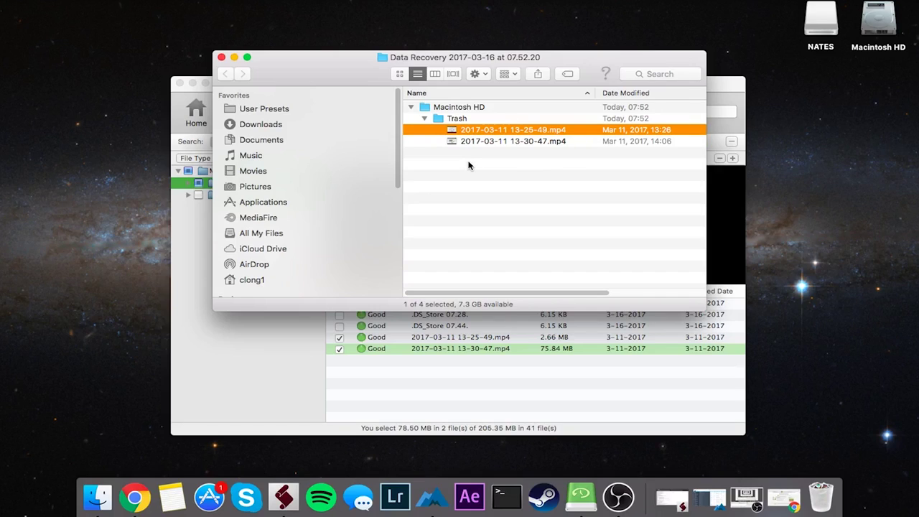